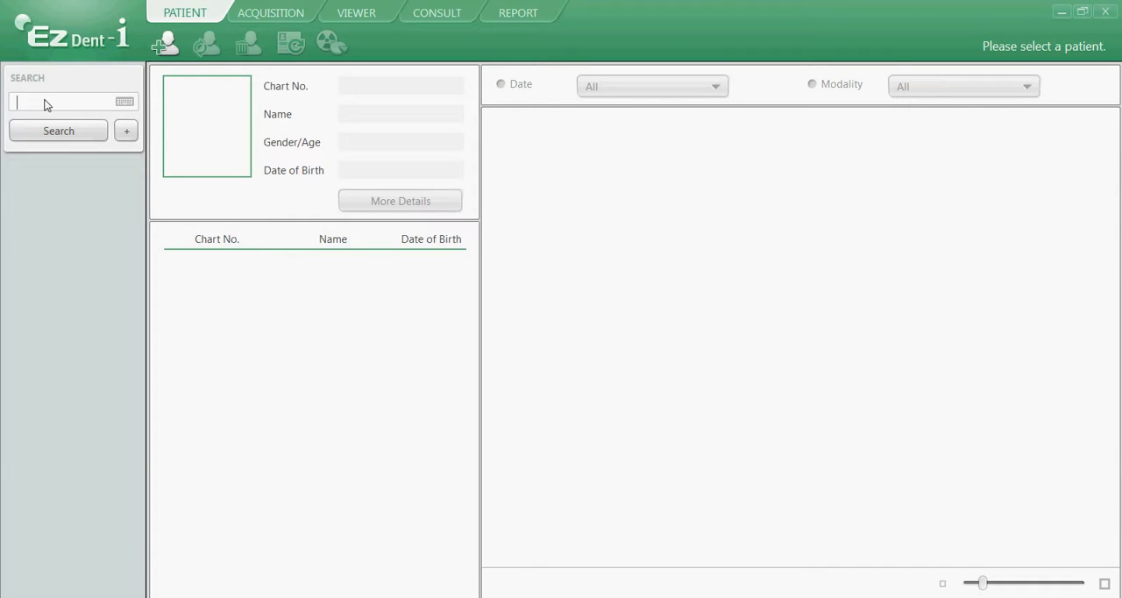
Search the patient database by the patient's first name and dismiss the resulting message.
text(thomas)
click(62, 131)
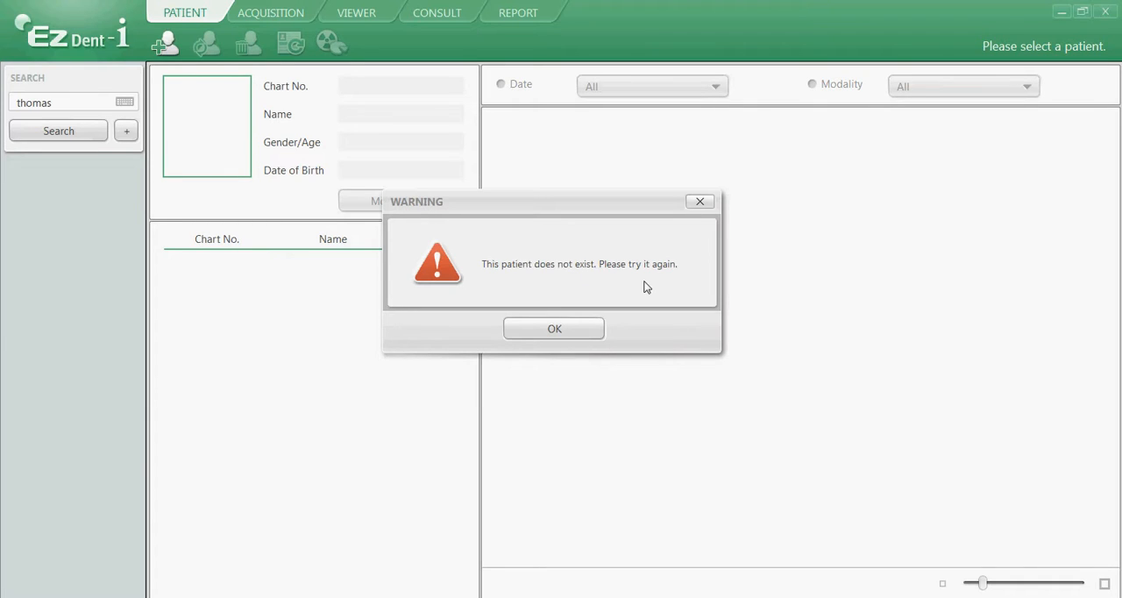
click(558, 330)
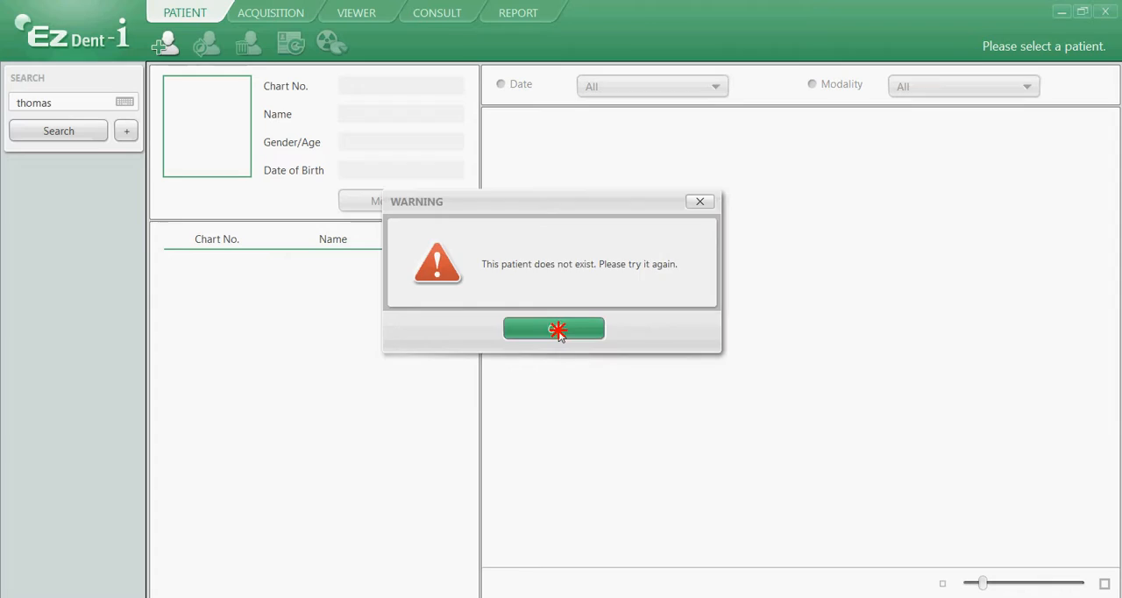
Start a new patient record and replace the automatic chart number with the patient's own chart number.
click(169, 46)
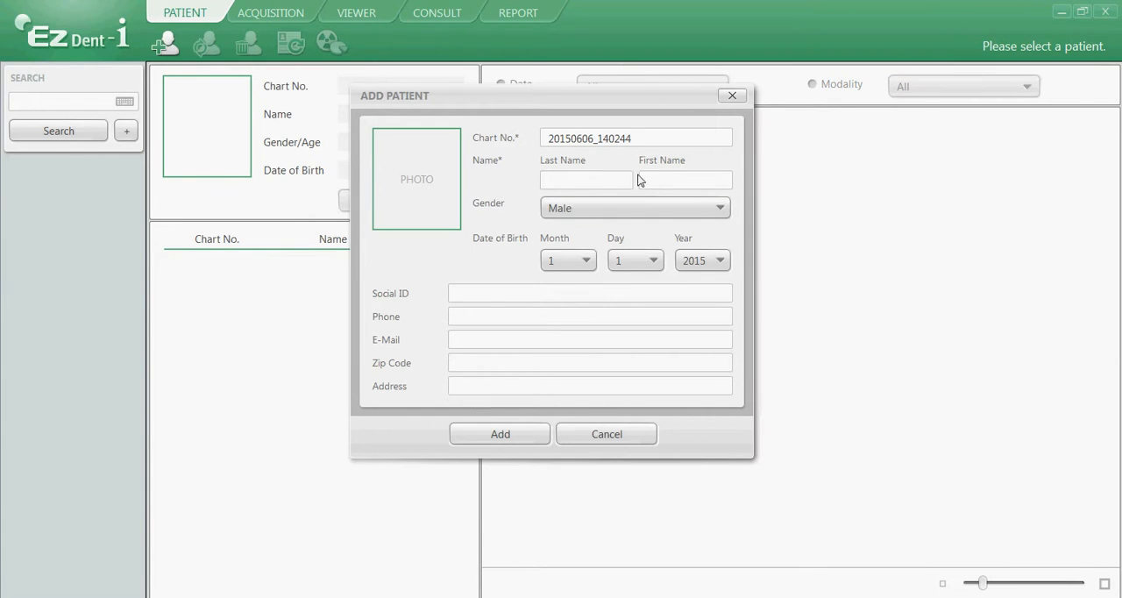
drag(635, 139, 542, 148)
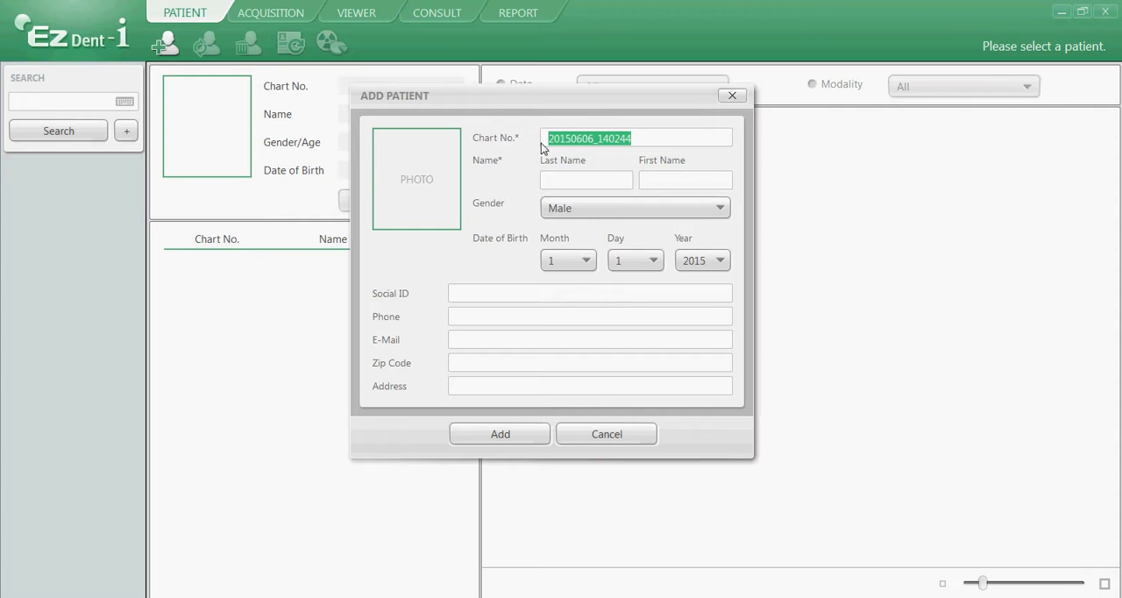
text(a12345)
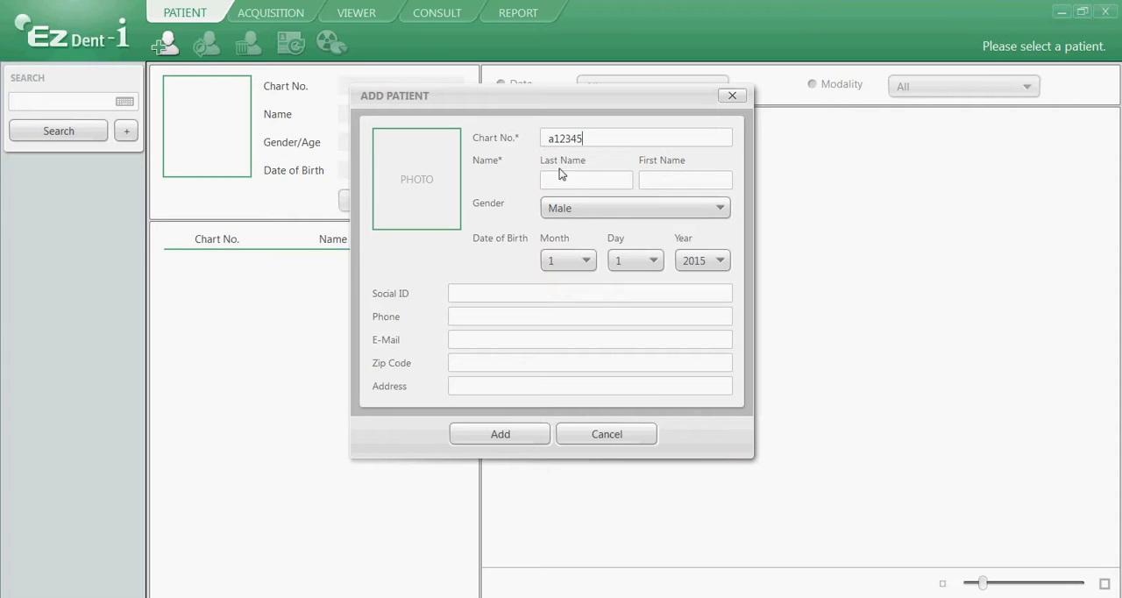
Enter the new patient's last name and first name, and set the gender to Male.
click(566, 185)
text(Kennedy)
click(653, 185)
text(Thomas)
click(622, 208)
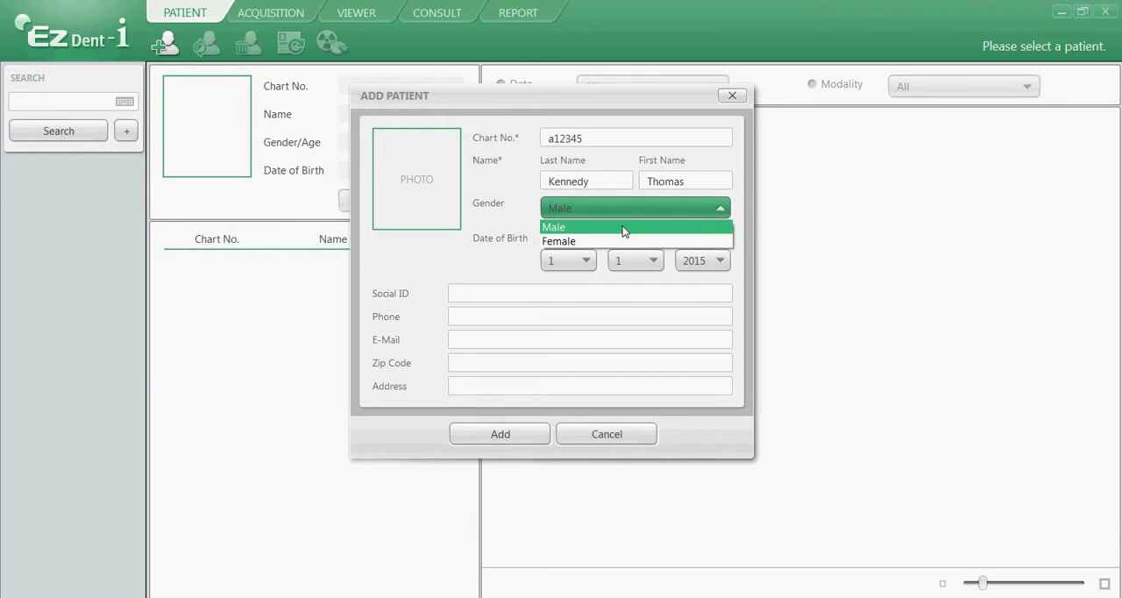
click(623, 227)
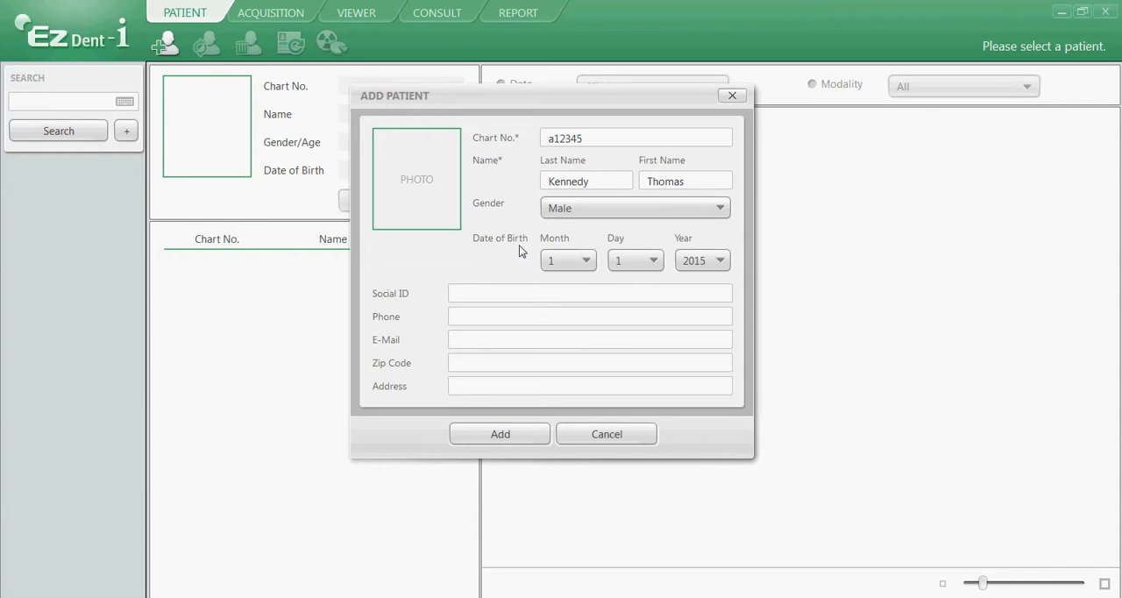
Set the month, day and year of the patient's date of birth, and add the patient to the database.
click(567, 262)
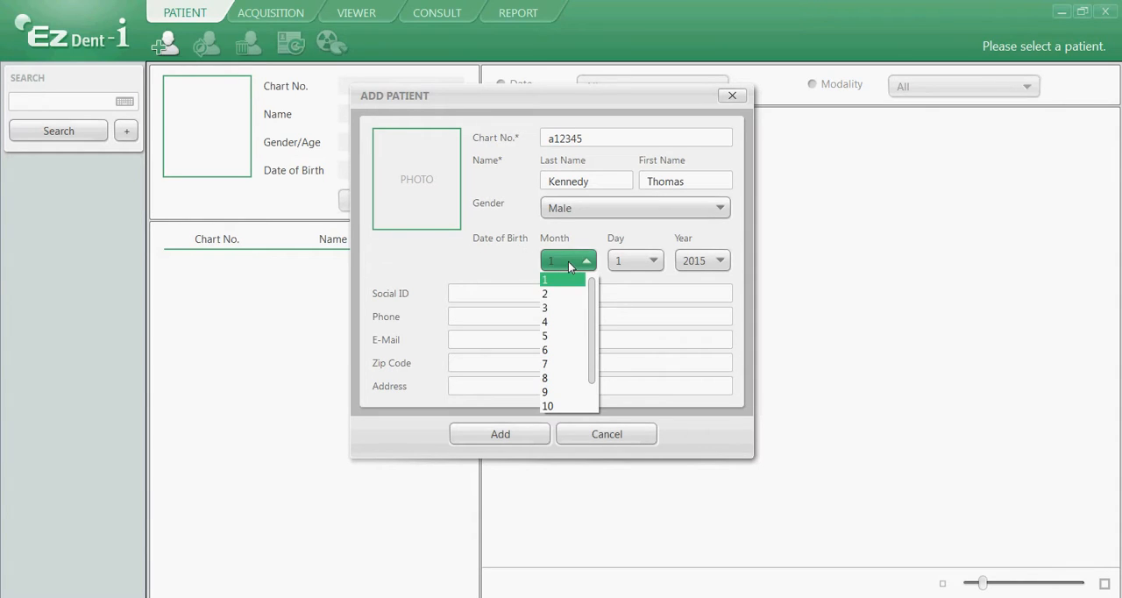
click(568, 322)
click(635, 264)
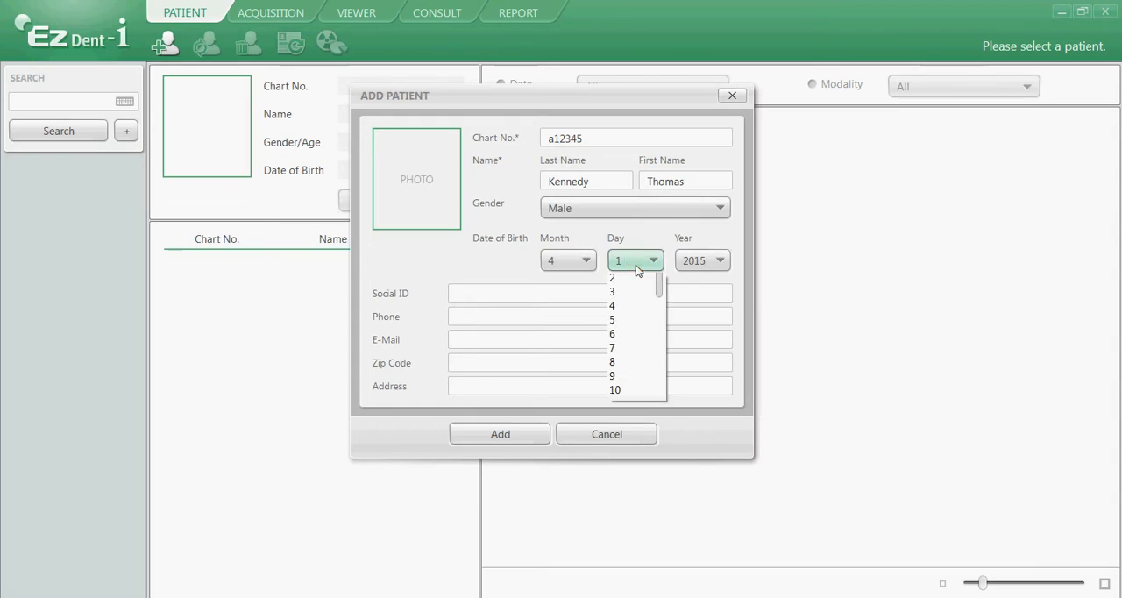
scroll(635, 337, down, 3)
click(635, 338)
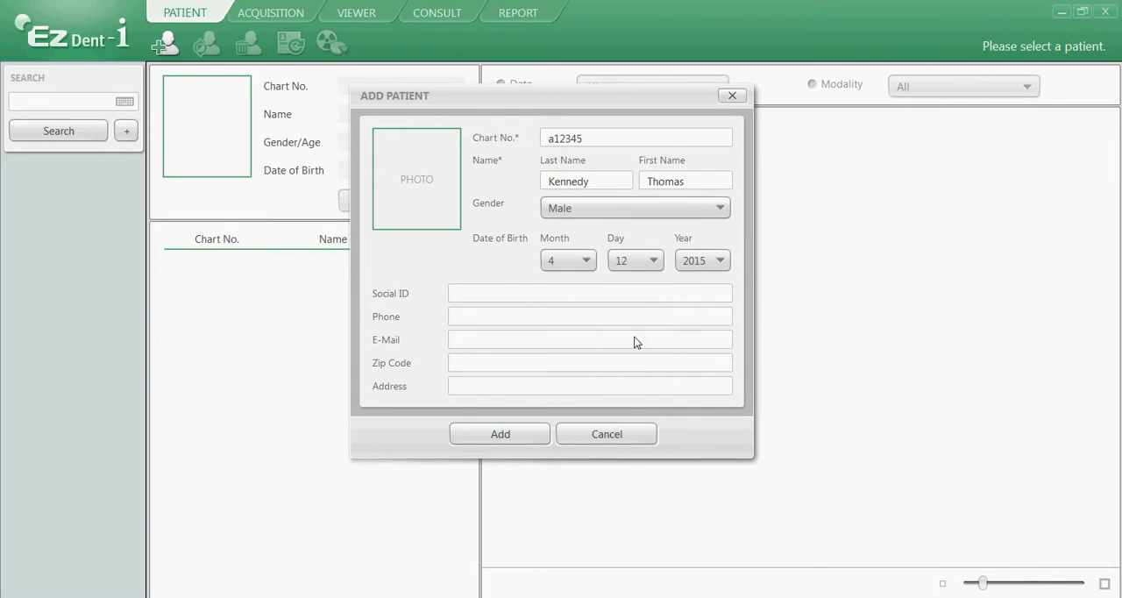
click(697, 261)
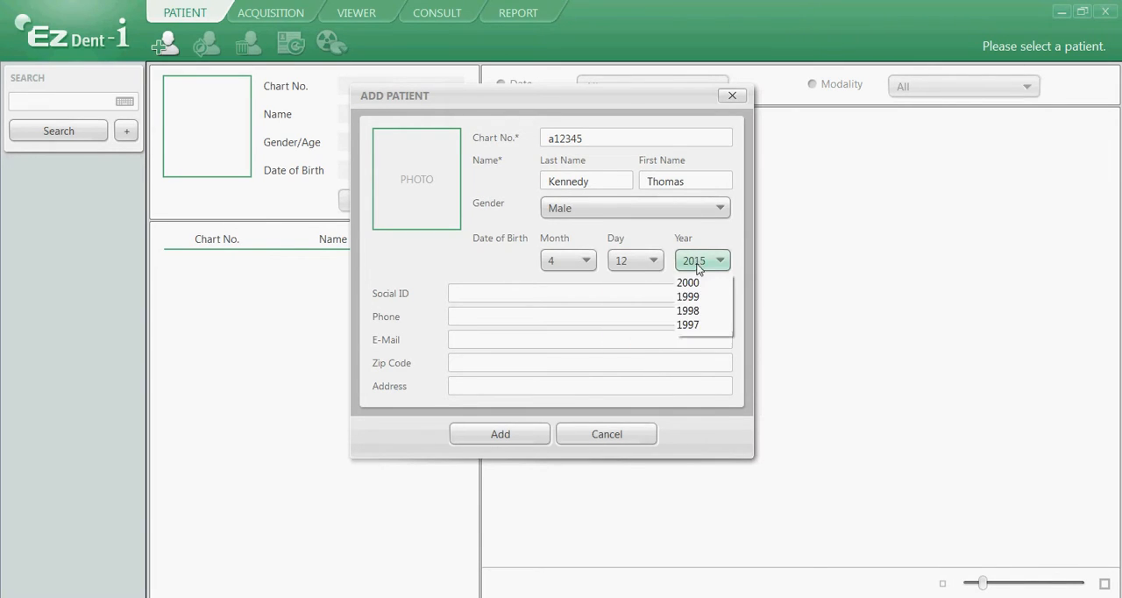
scroll(694, 351, down, 4)
scroll(694, 357, down, 1)
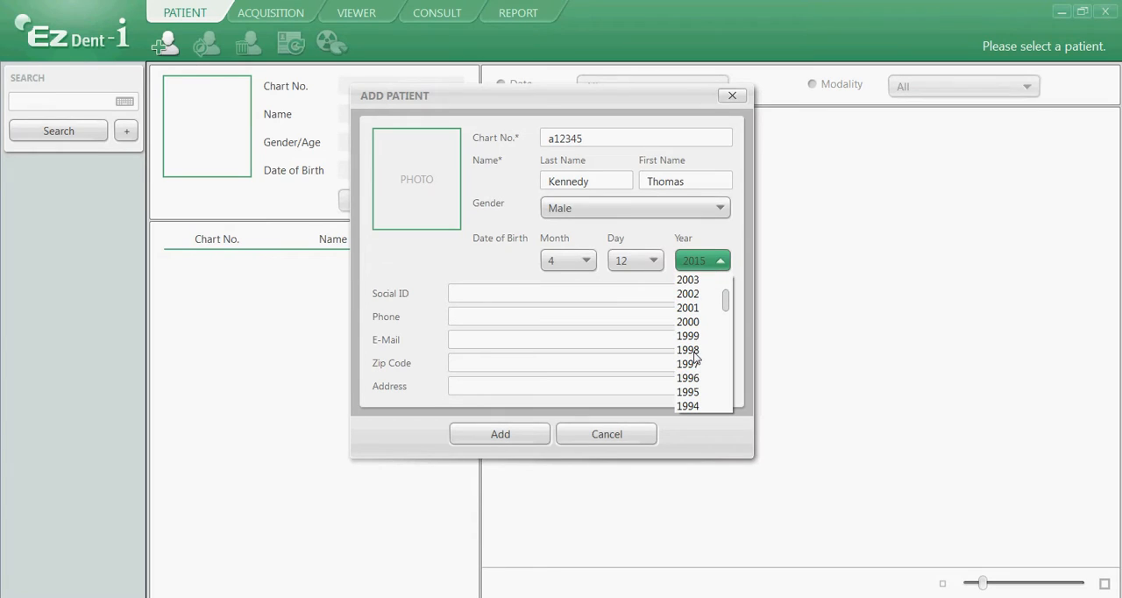
click(697, 365)
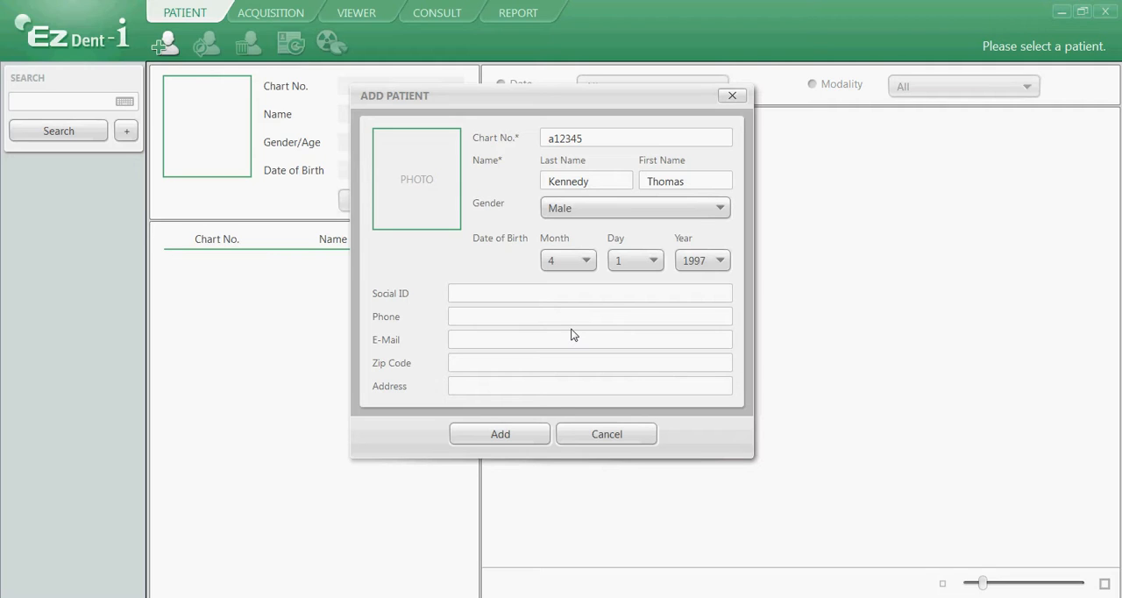
click(507, 436)
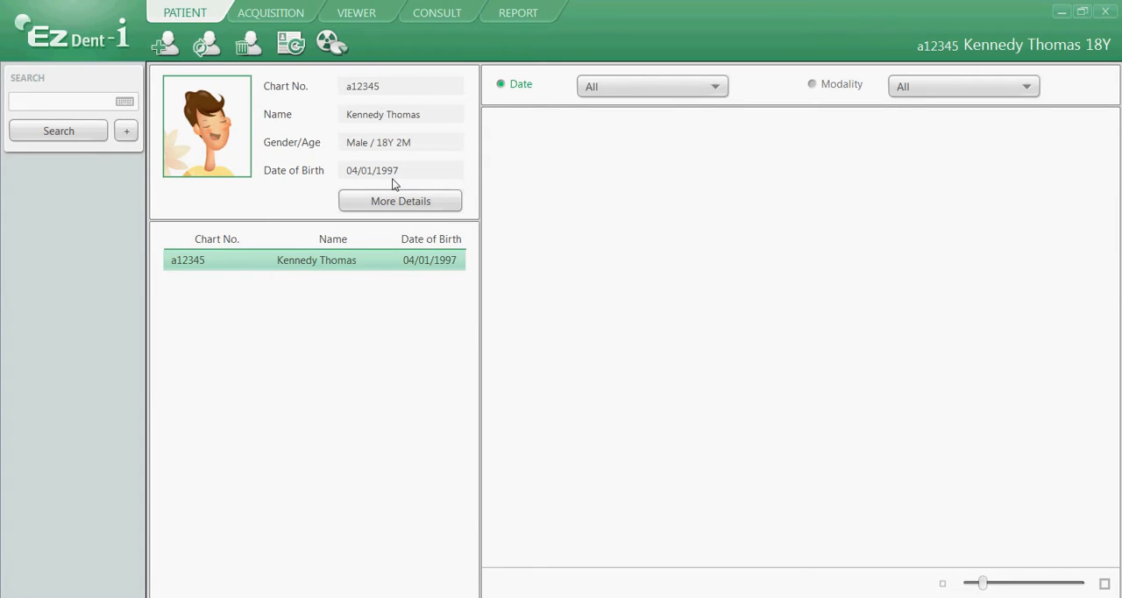
Open the selected patient's record for modification and change the month of the date of birth.
click(211, 46)
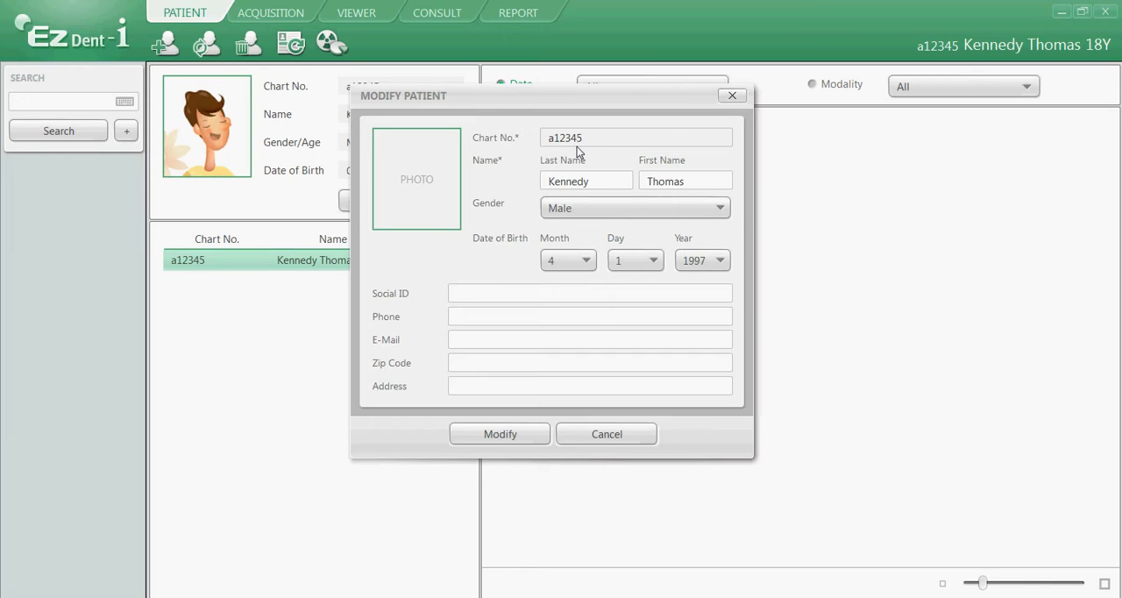
click(571, 260)
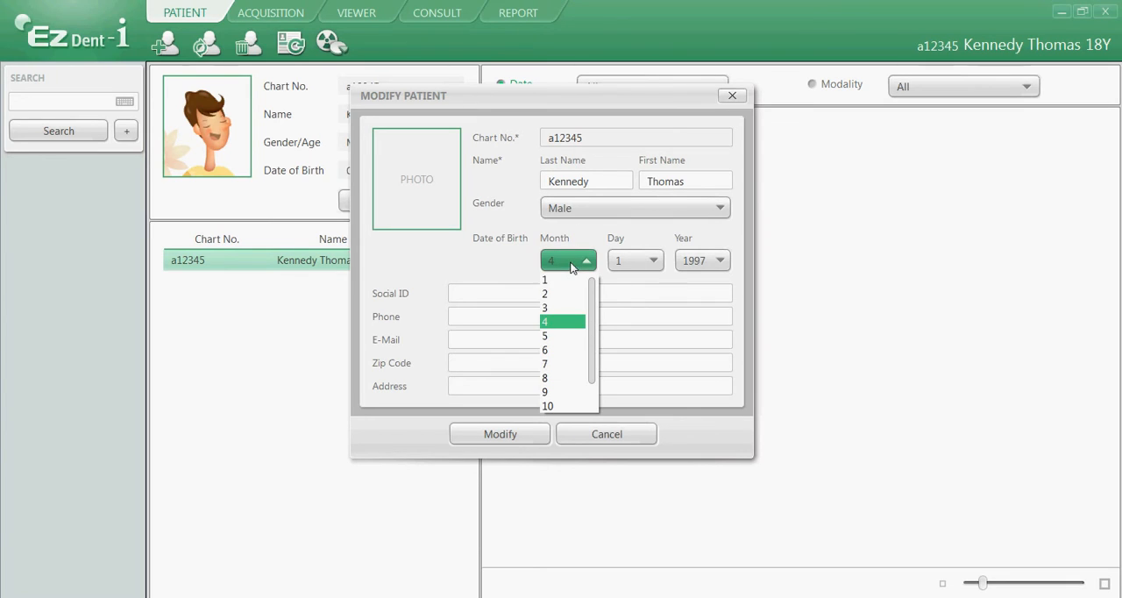
click(566, 364)
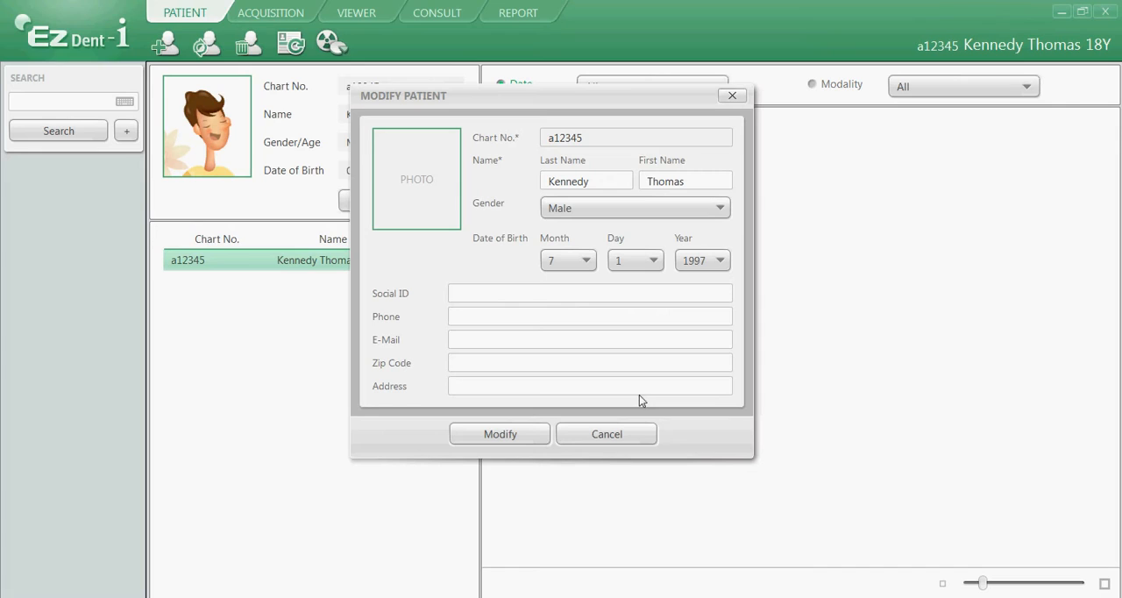
mouse_move(425, 167)
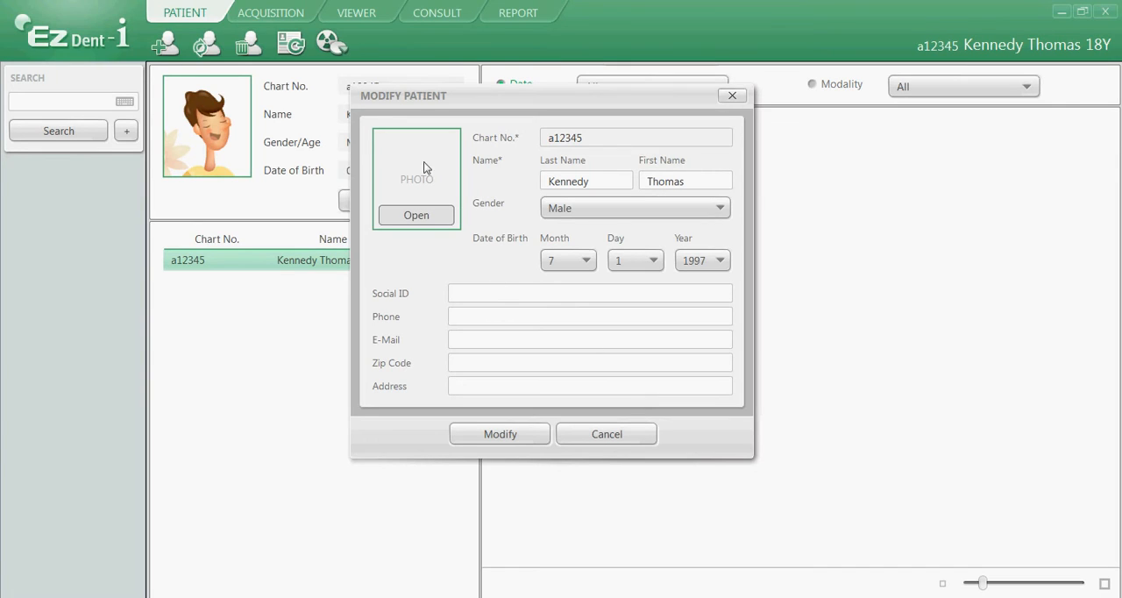
click(415, 217)
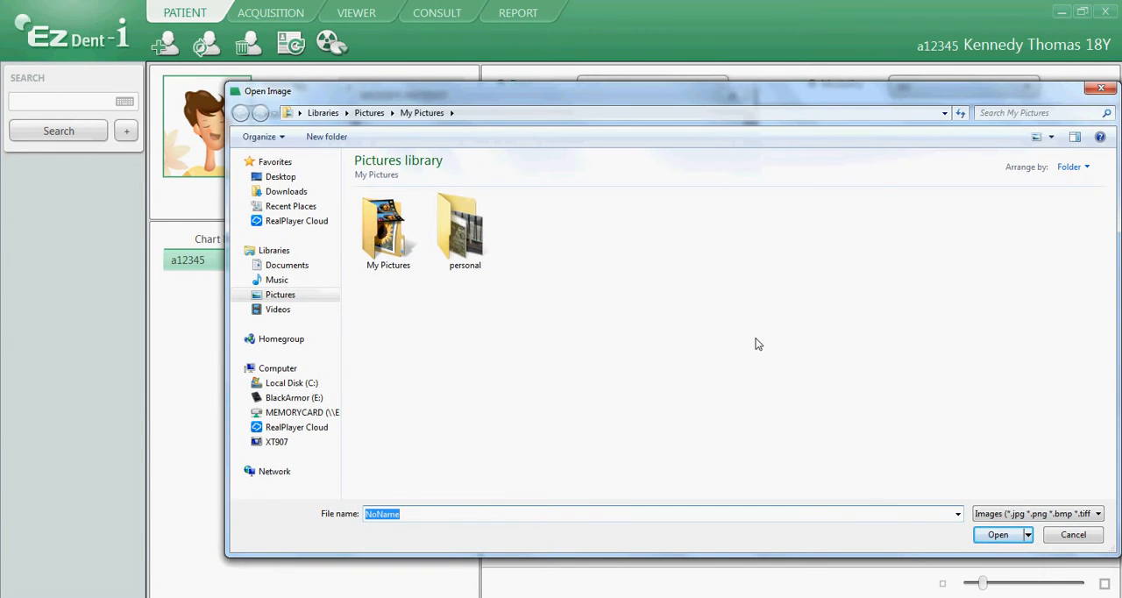
click(1063, 535)
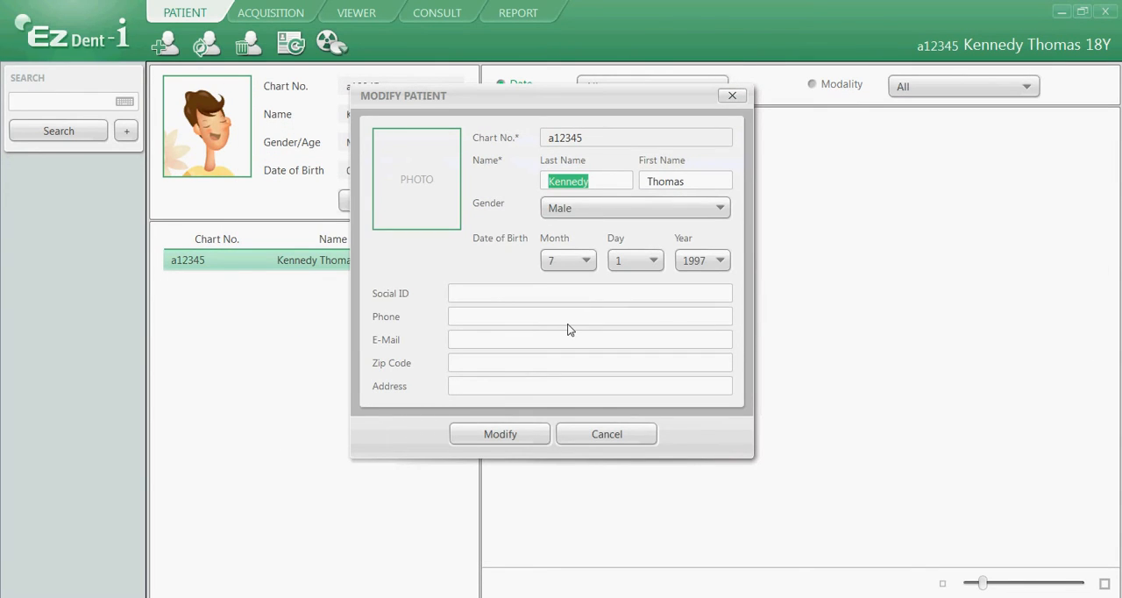
Save the modified patient record.
click(508, 436)
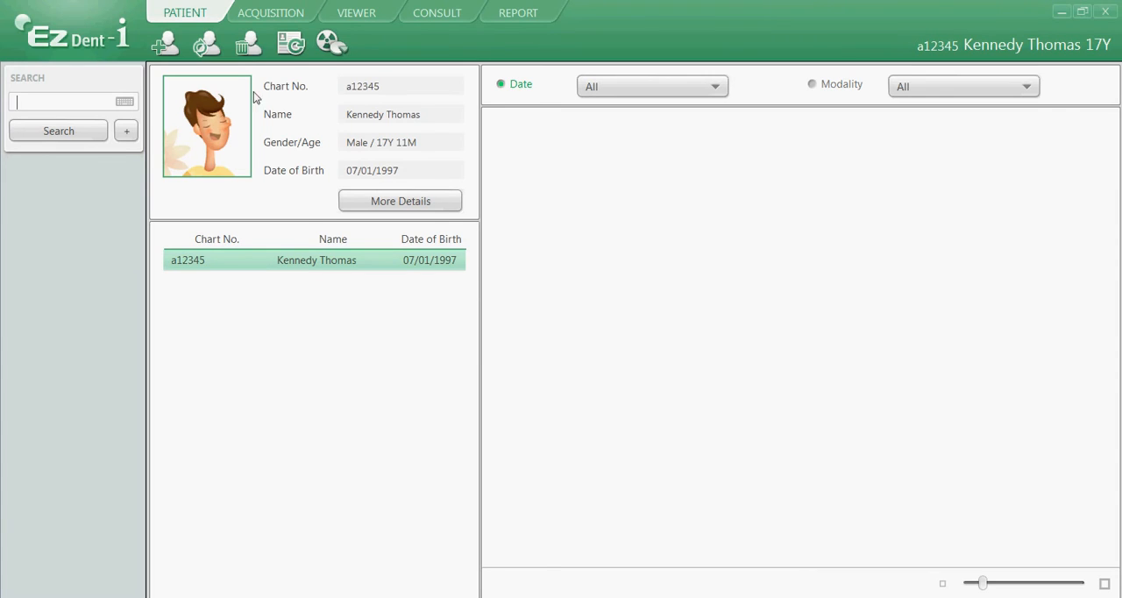
Delete the selected patient's record, authorising the deletion with the administrator password.
click(251, 44)
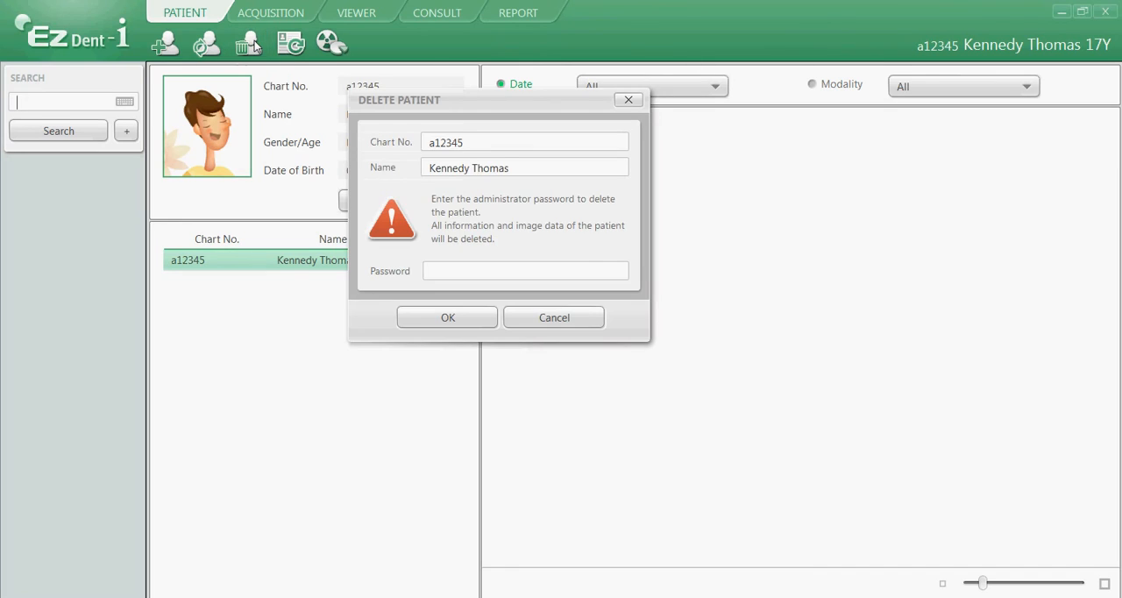
drag(474, 100, 721, 263)
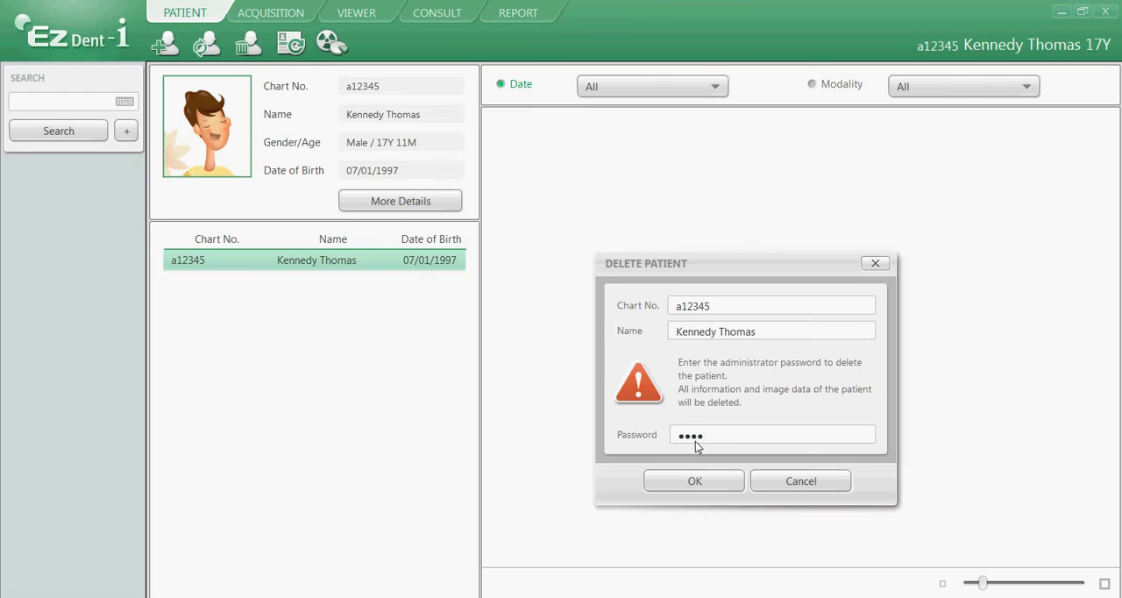
click(694, 481)
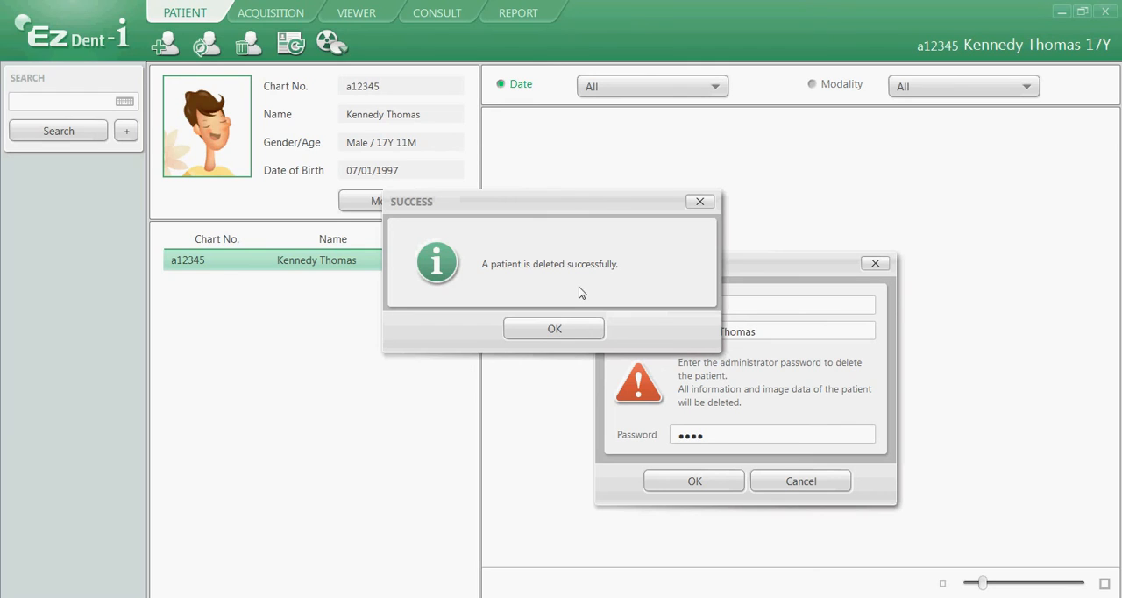
click(554, 330)
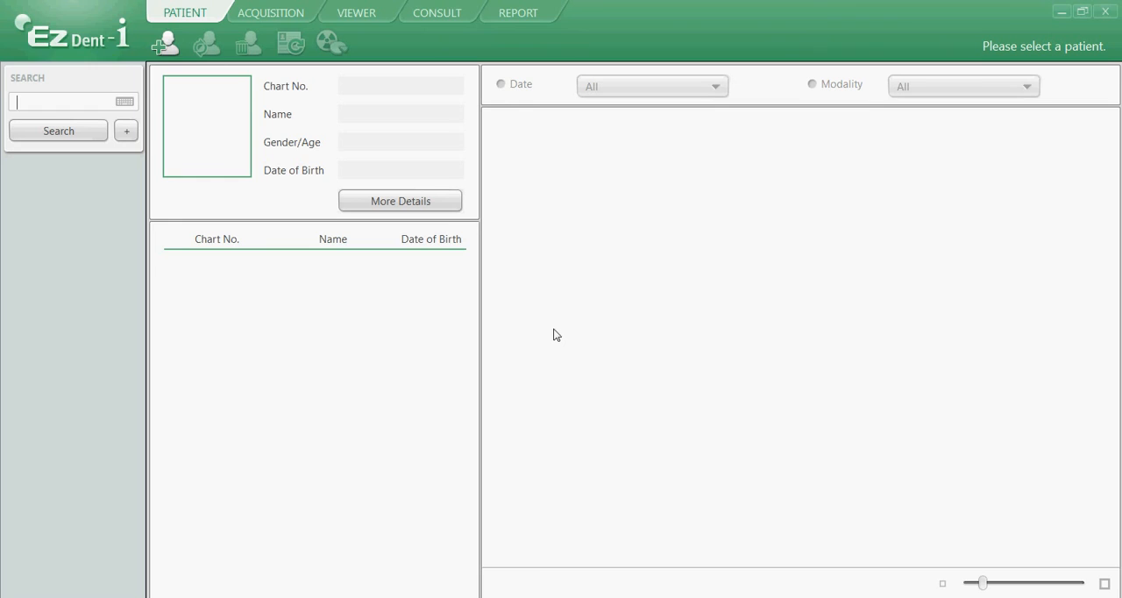